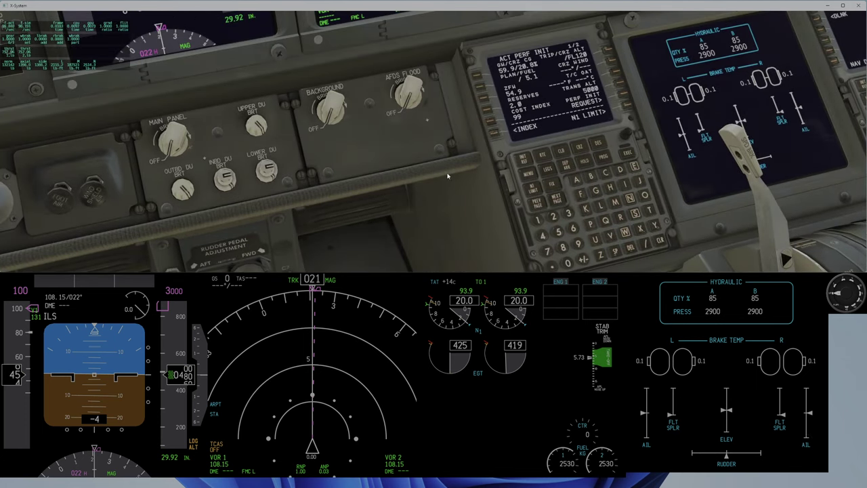
Step: Bring up the EFB's Load/Save Flight page with its four saved flight slots
drag(449, 170, 300, 170)
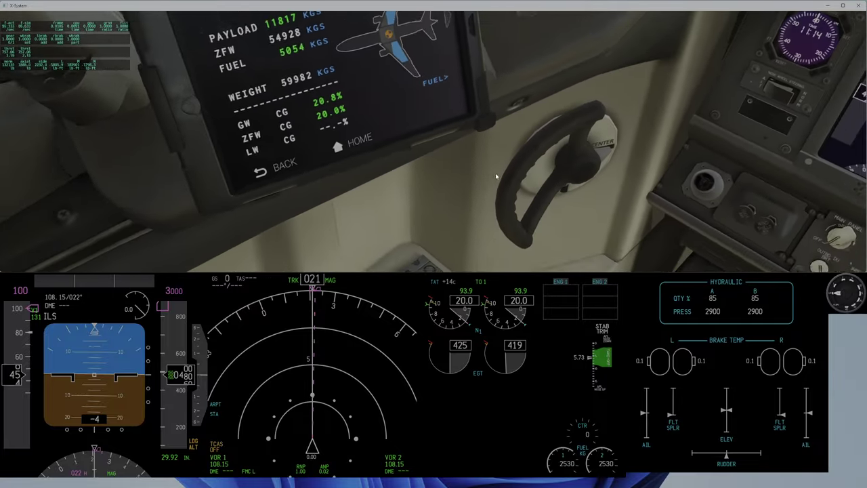
drag(495, 176, 475, 166)
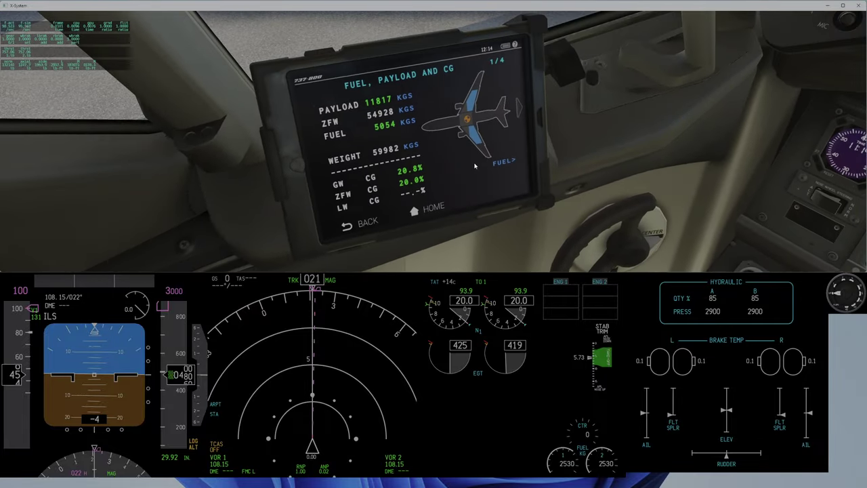
click(441, 209)
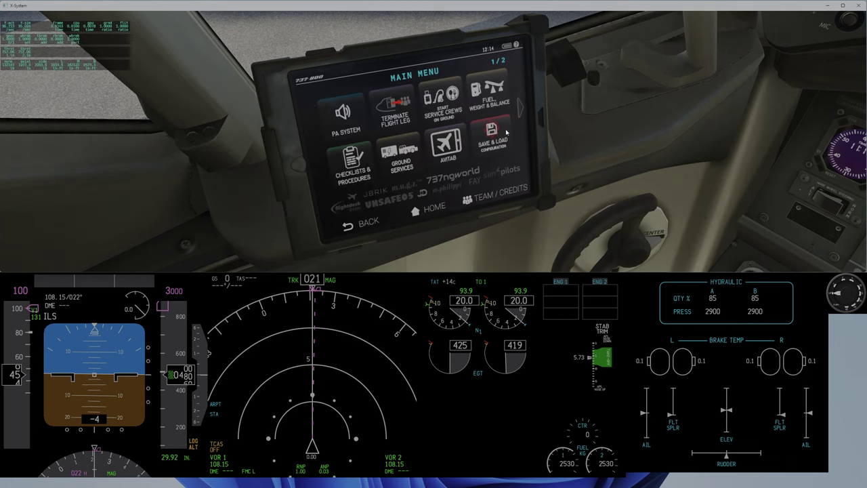
click(496, 145)
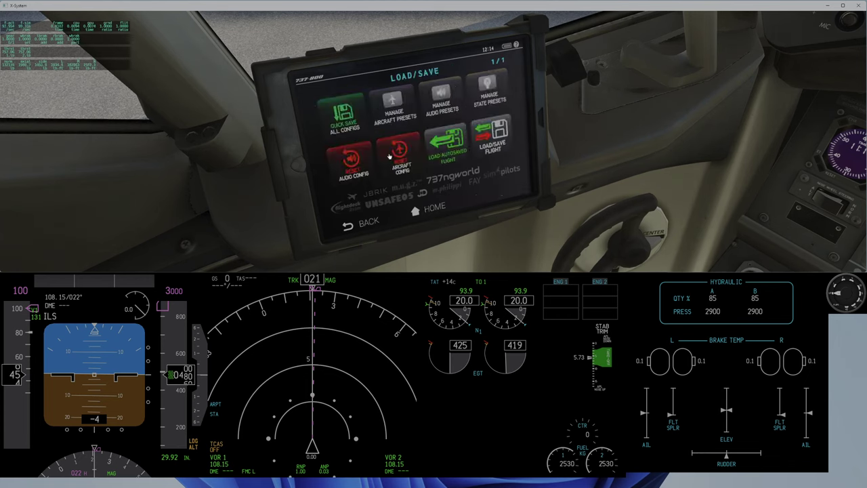
click(492, 159)
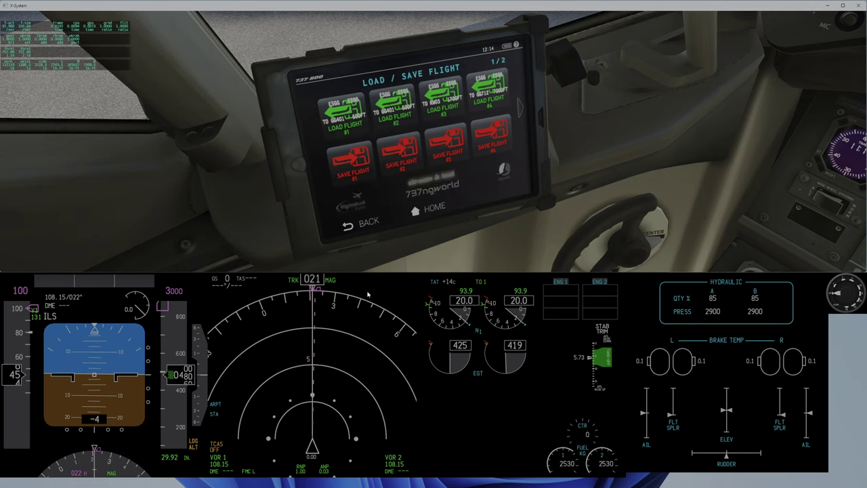
Step: Refocus on the CDU and go from PERF INIT to the N1 limit page showing TO-1
key(KP_3)
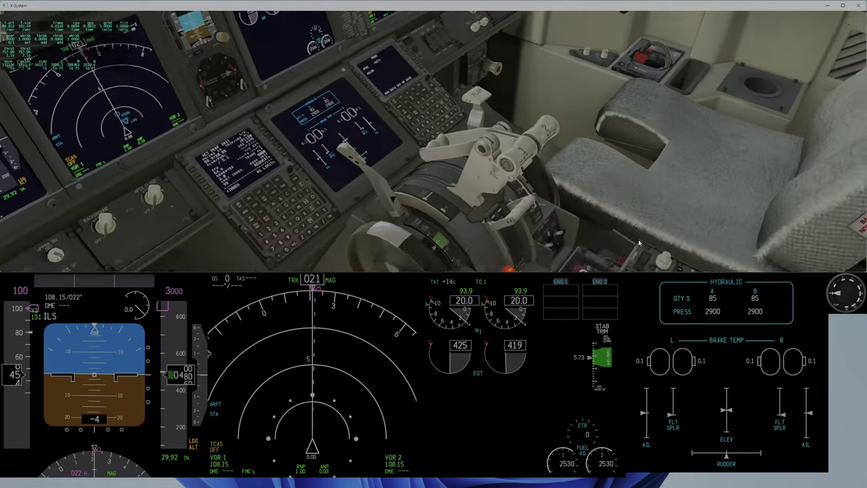
key(KP_2)
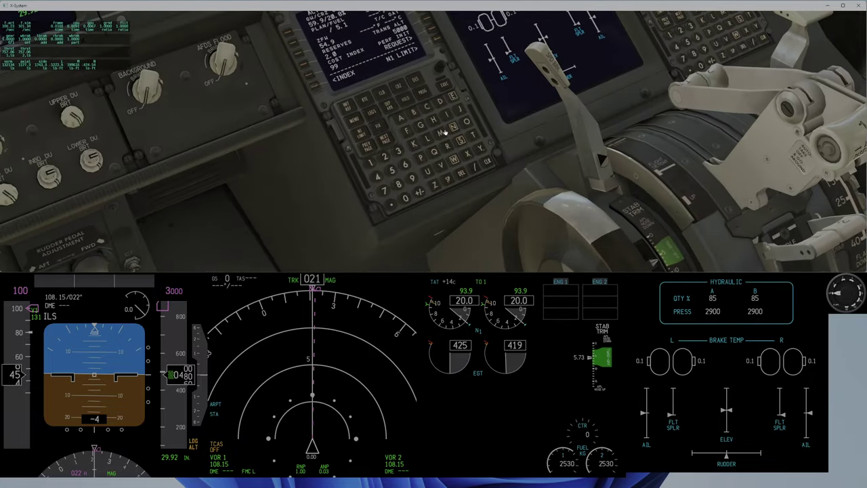
key(KP_1)
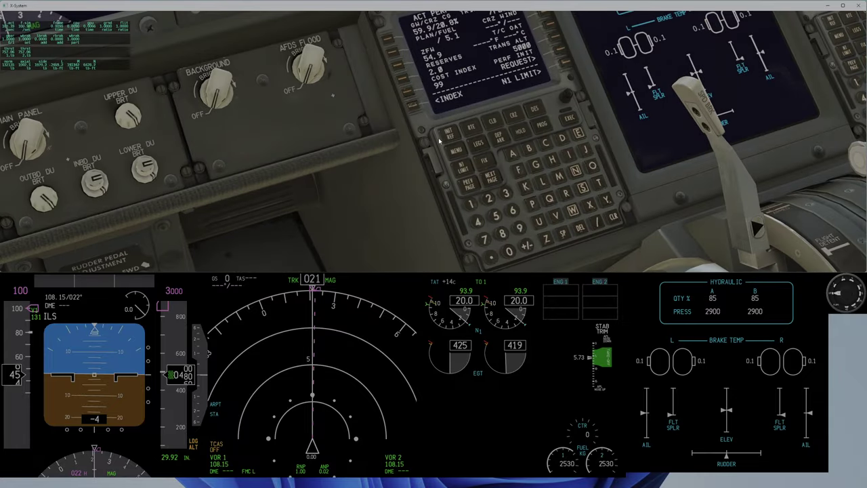
key(KP_4)
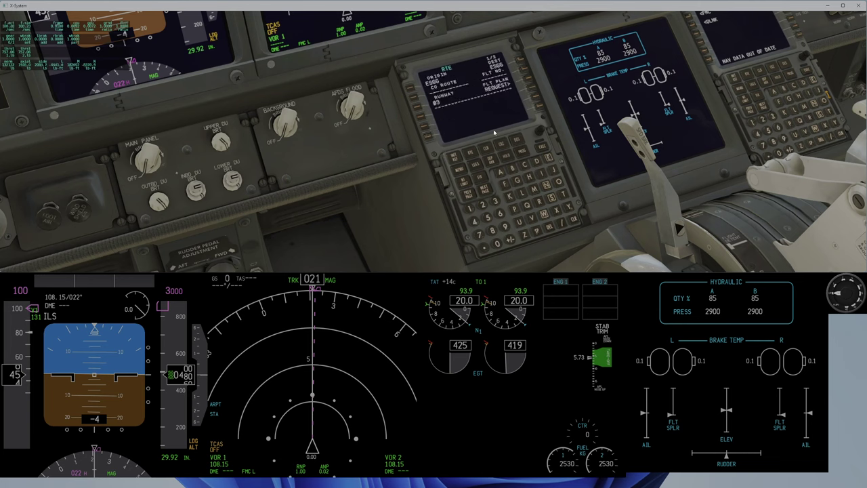
click(452, 158)
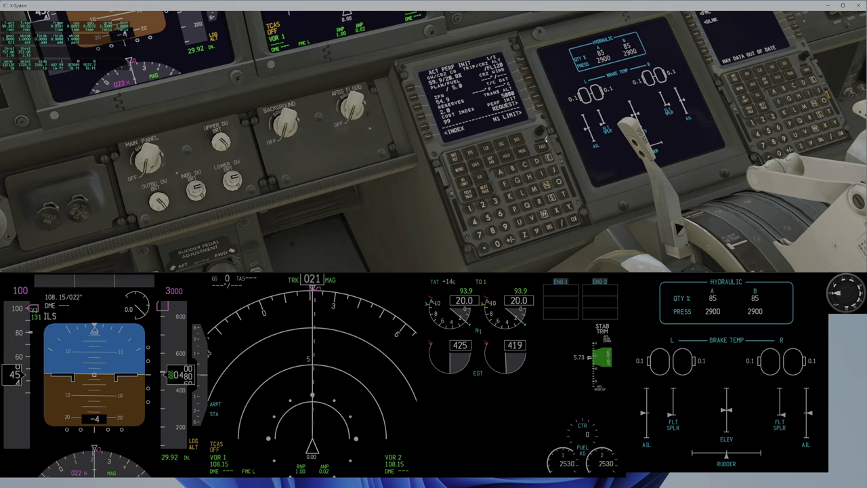
click(535, 115)
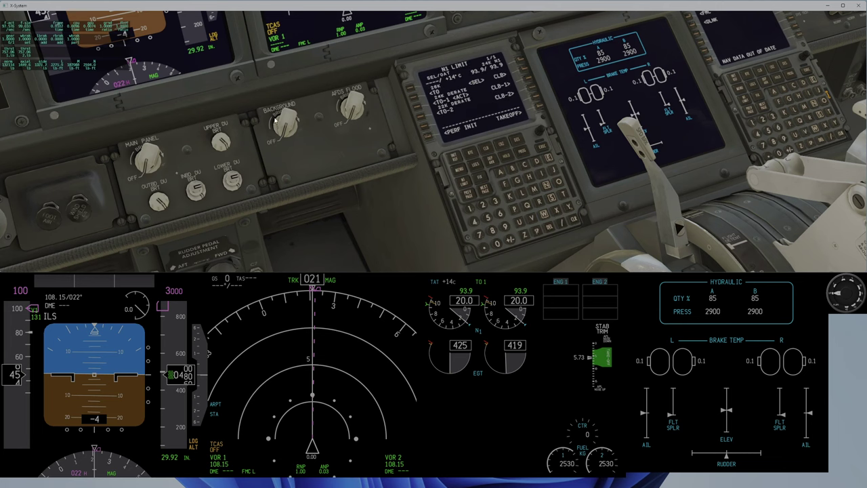
Step: Cycle the FMC through the TAKEOFF REF, MENU and IDENT pages
key(KP_4)
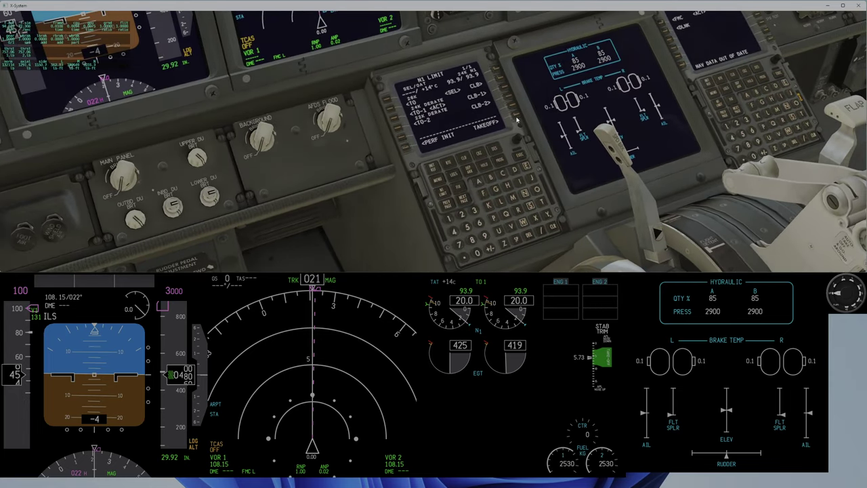
click(514, 117)
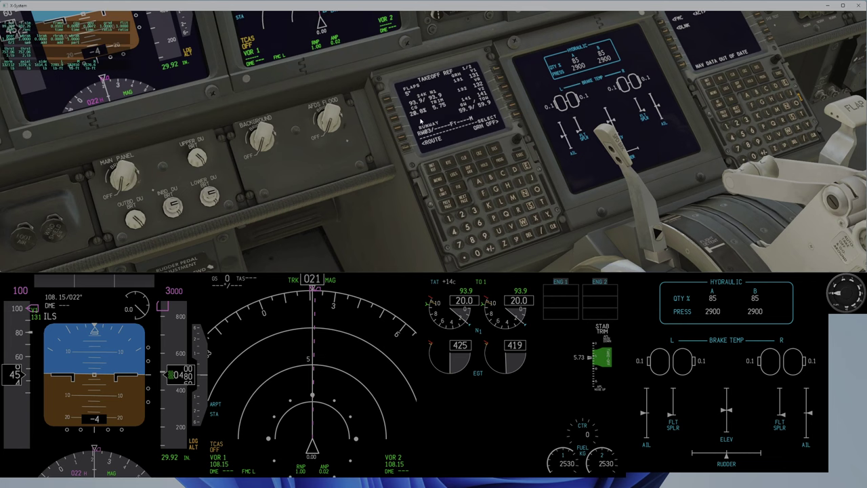
click(437, 171)
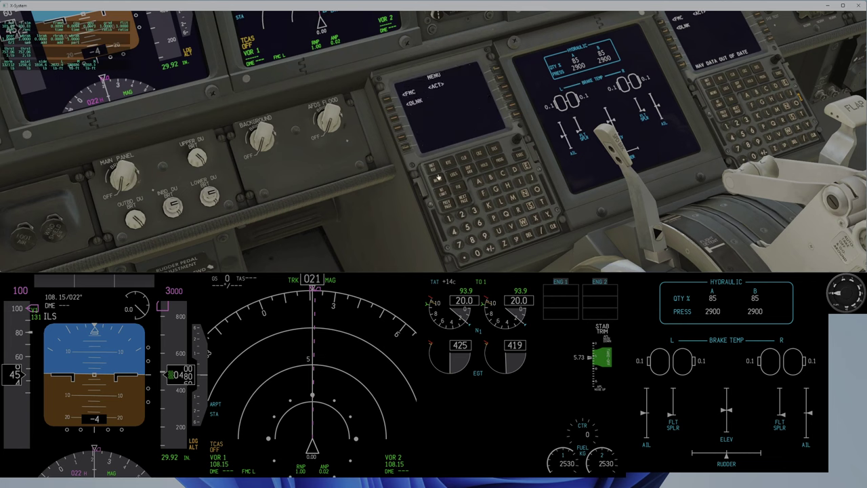
click(388, 103)
click(442, 174)
click(389, 102)
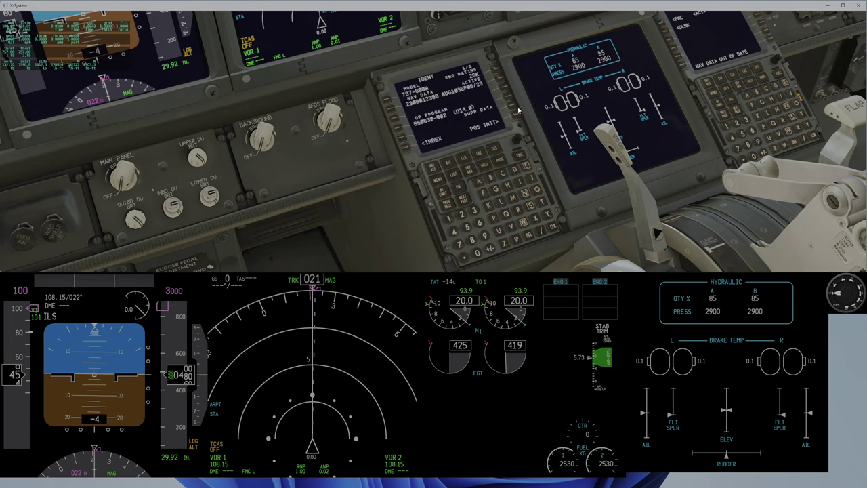
Step: Reach the INIT/REF INDEX page after a brief stop at TAKEOFF REF
click(407, 148)
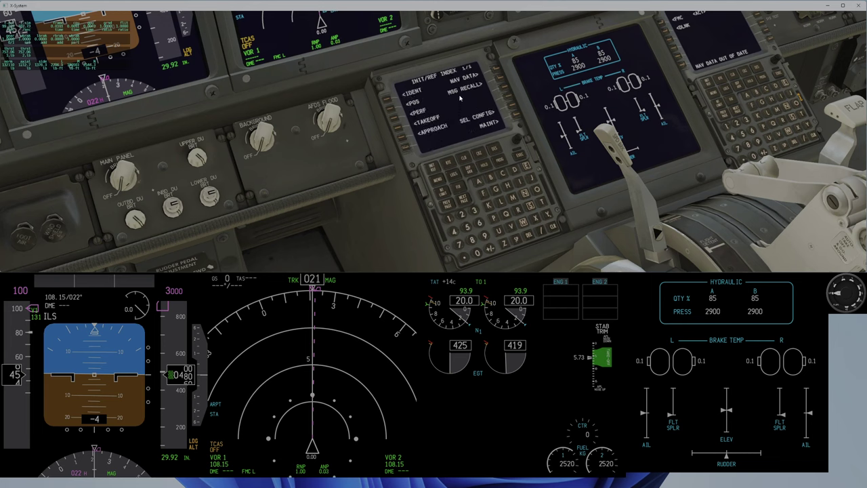
click(400, 128)
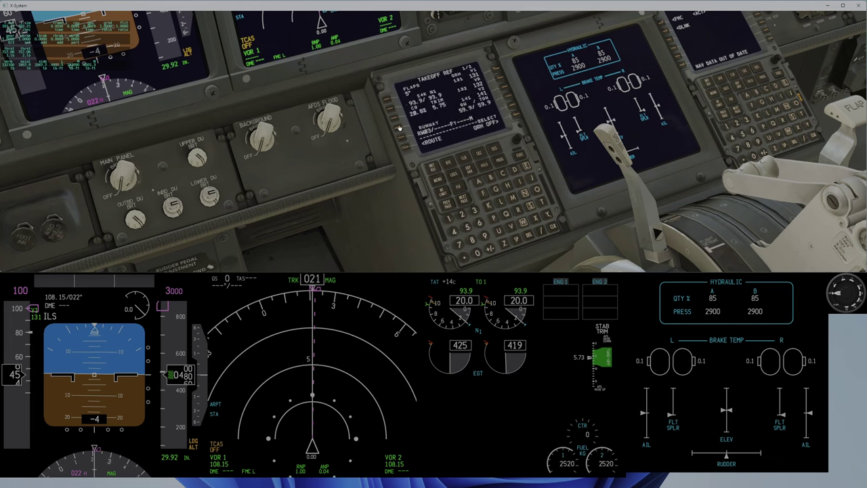
click(410, 152)
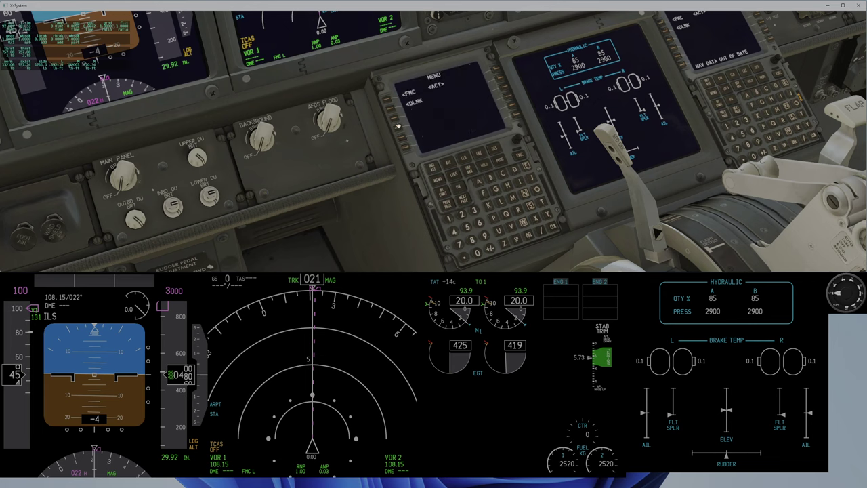
click(383, 100)
click(409, 146)
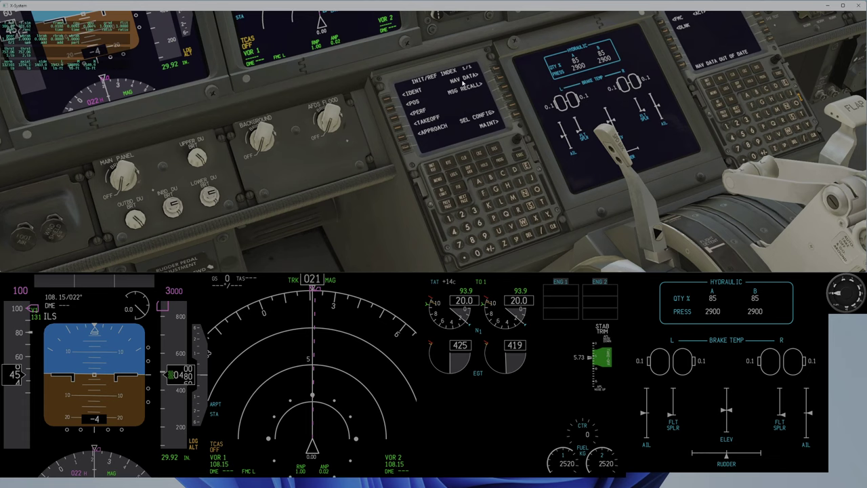
Step: On the RTE page, try deleting the origin and clear the INVALID DELETE message
click(390, 110)
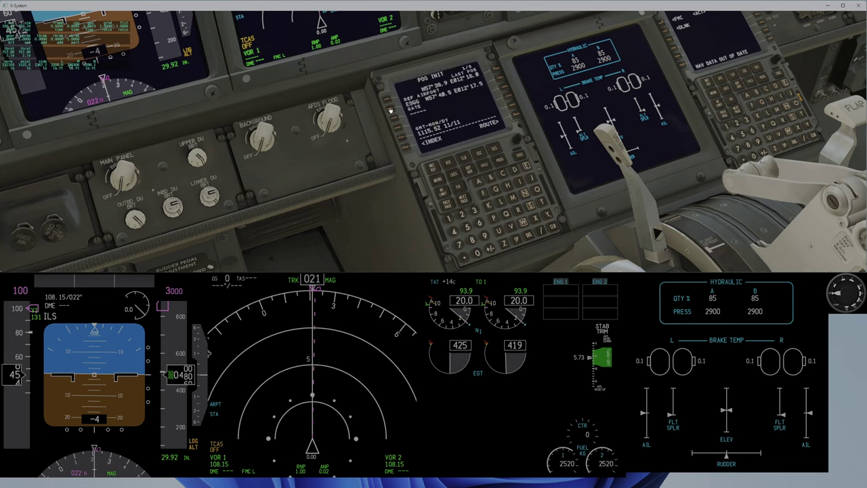
click(519, 119)
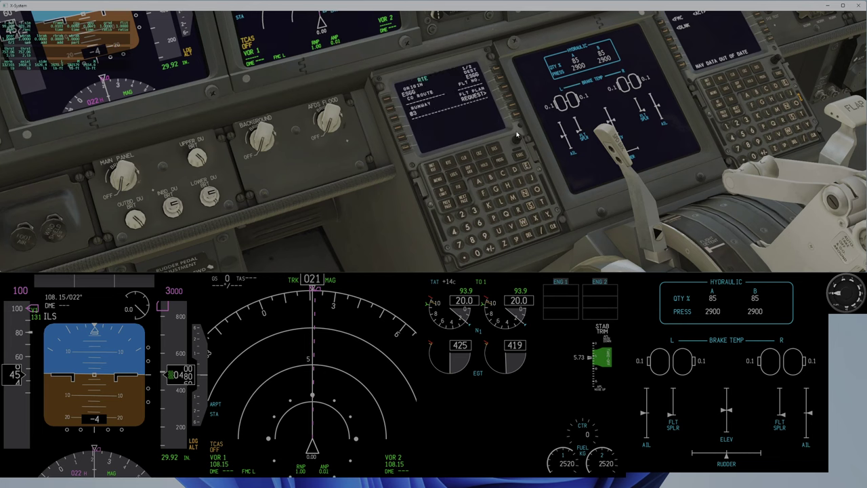
click(529, 168)
click(531, 203)
click(390, 100)
key(Delete)
click(387, 101)
click(558, 228)
Step: Enter ESSA as the route origin and check the departure/arrival index
click(527, 168)
click(533, 205)
click(533, 206)
click(476, 181)
click(386, 100)
click(469, 174)
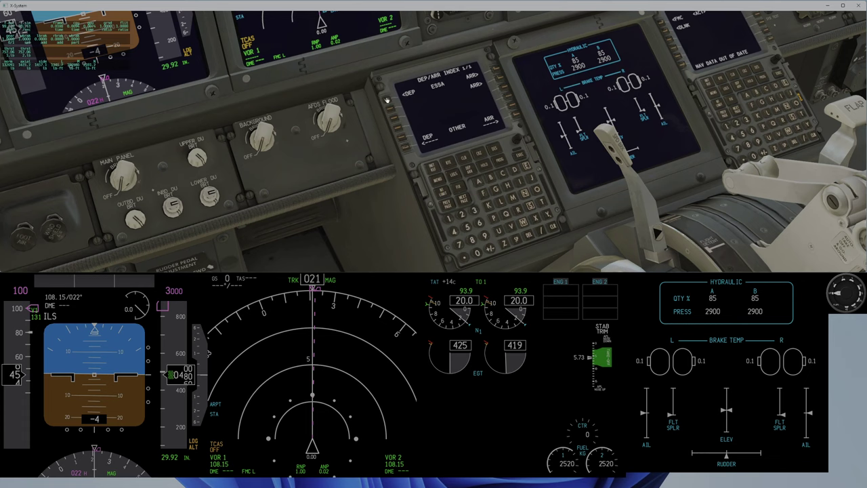
Step: Return to the route page by way of PERF INIT, IDENT and POS INIT
click(429, 167)
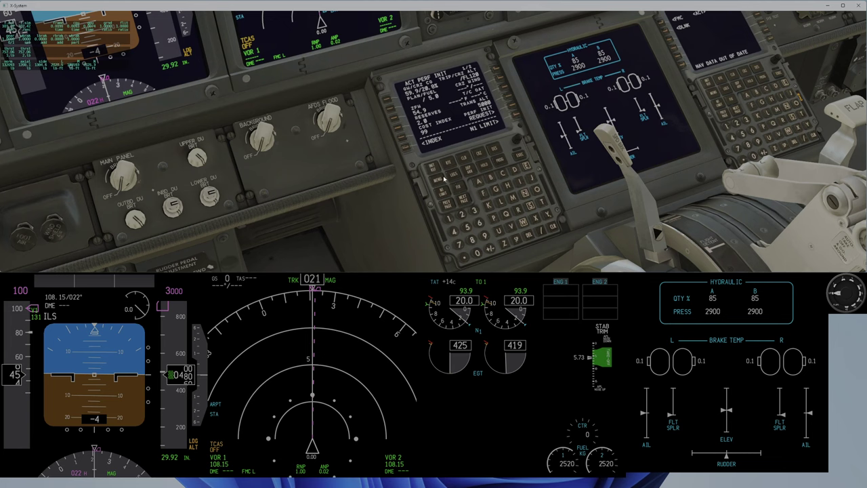
click(394, 140)
click(388, 100)
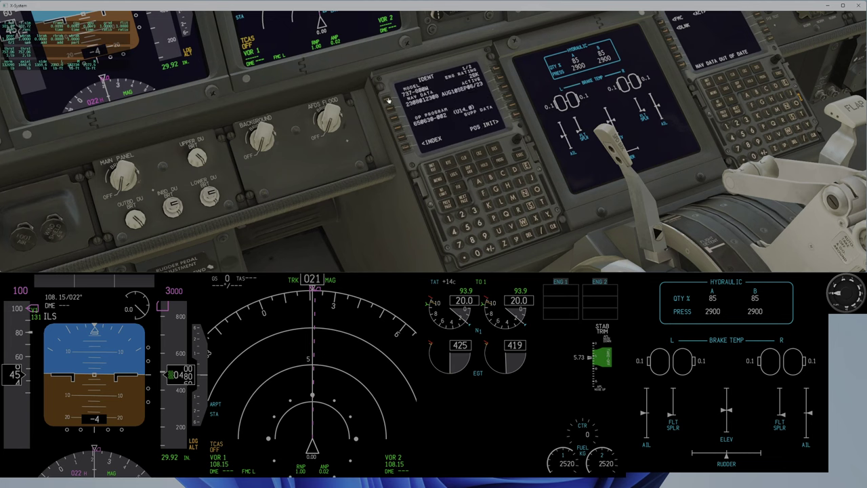
click(516, 120)
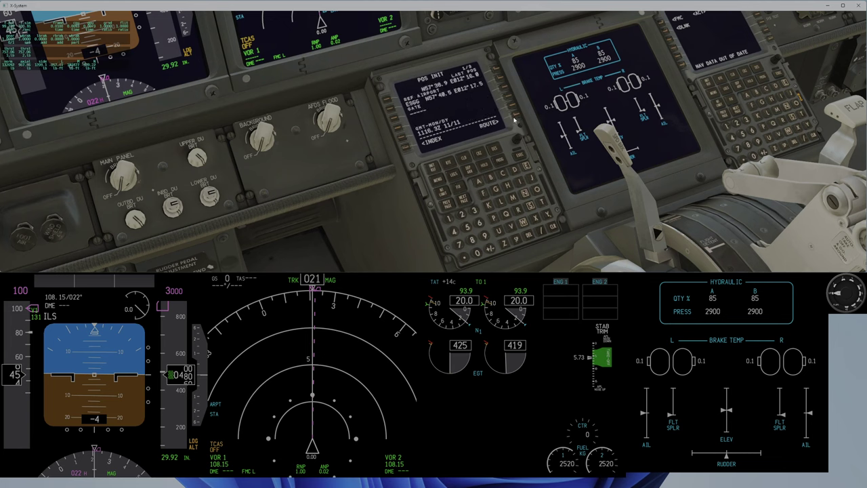
click(515, 116)
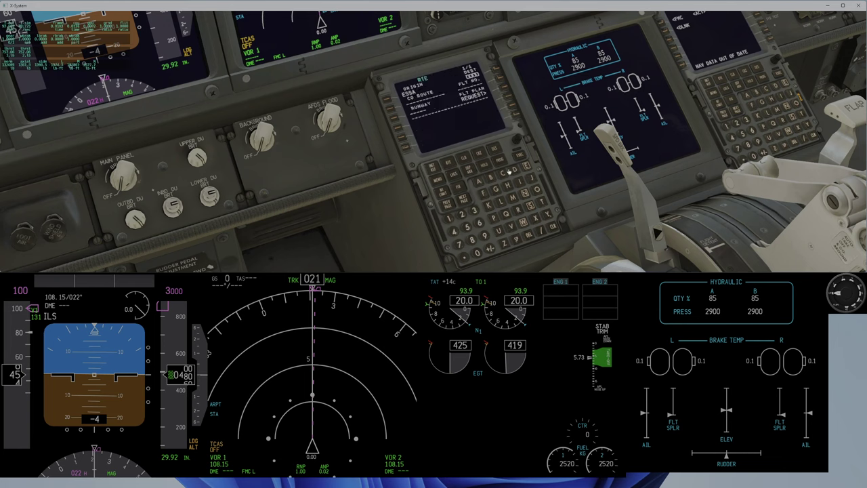
Step: Enter ESGG as both the route origin and the destination
click(526, 179)
click(527, 207)
click(496, 190)
click(496, 190)
click(386, 101)
click(386, 99)
click(495, 72)
Step: Select the TOPL3M departure from the ESGG departure list
click(470, 170)
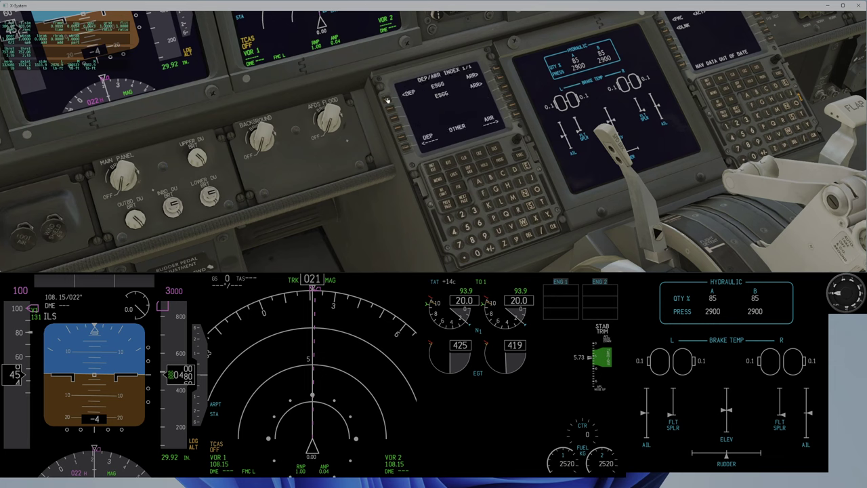
click(387, 100)
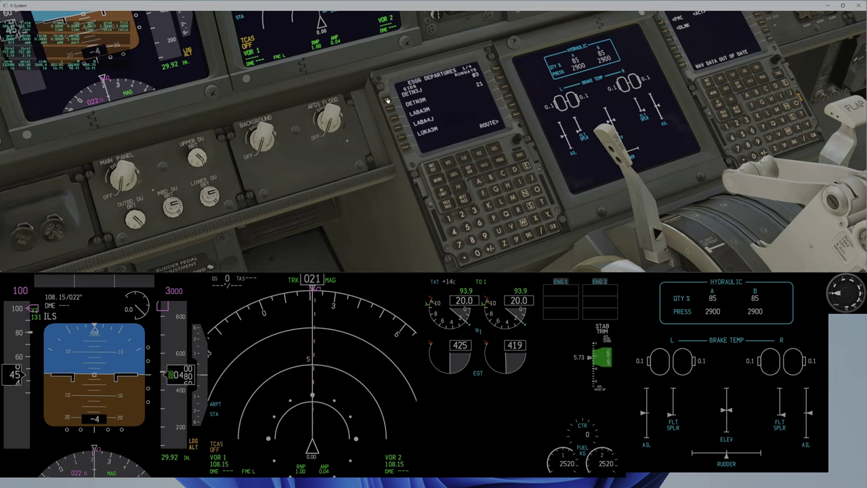
click(449, 204)
click(399, 126)
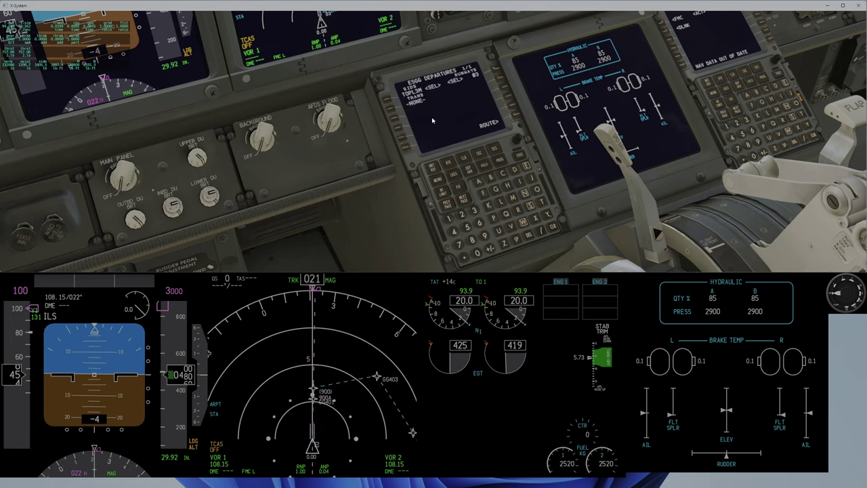
click(464, 180)
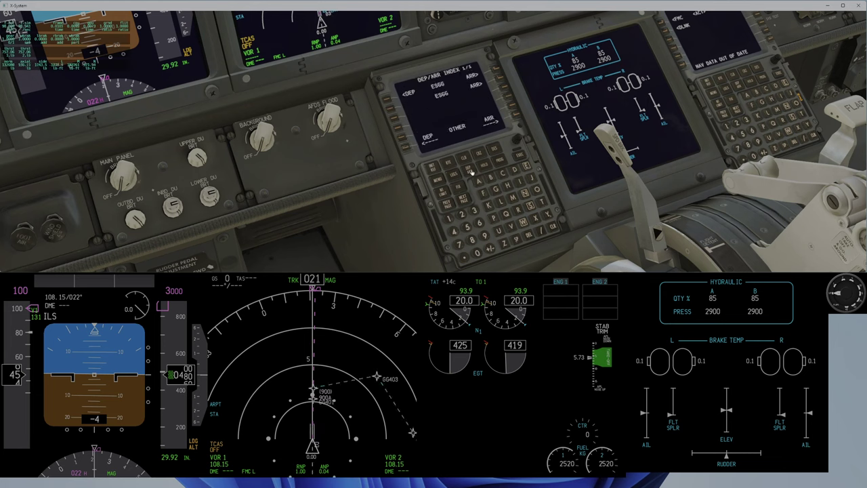
Step: Look over the ESGG arrivals list, then page through the route legs
click(502, 79)
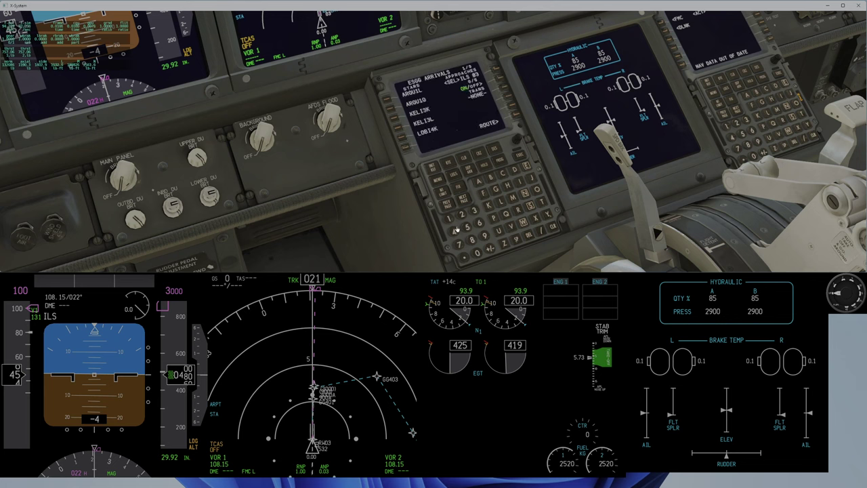
click(456, 178)
click(465, 197)
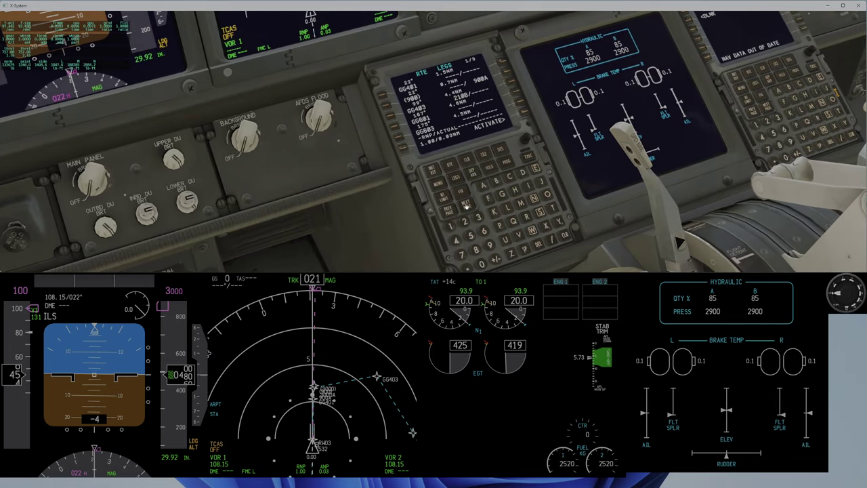
Step: Page further through the route legs
click(466, 206)
click(449, 214)
click(463, 209)
Step: Set the navigation displays to PLN mode at 40 NM range
key(KP_1)
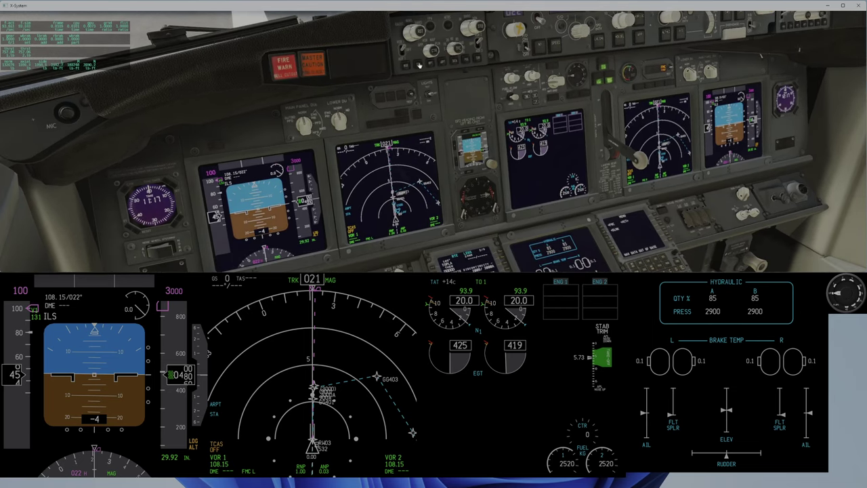
click(452, 50)
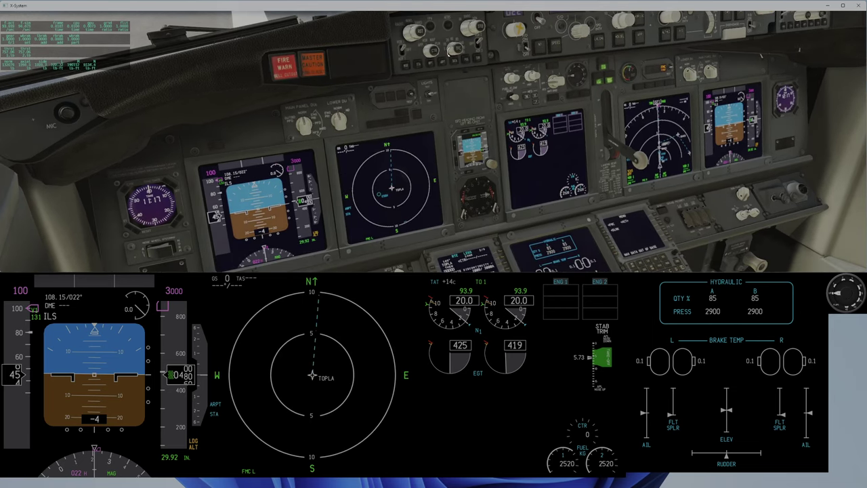
click(452, 51)
click(447, 57)
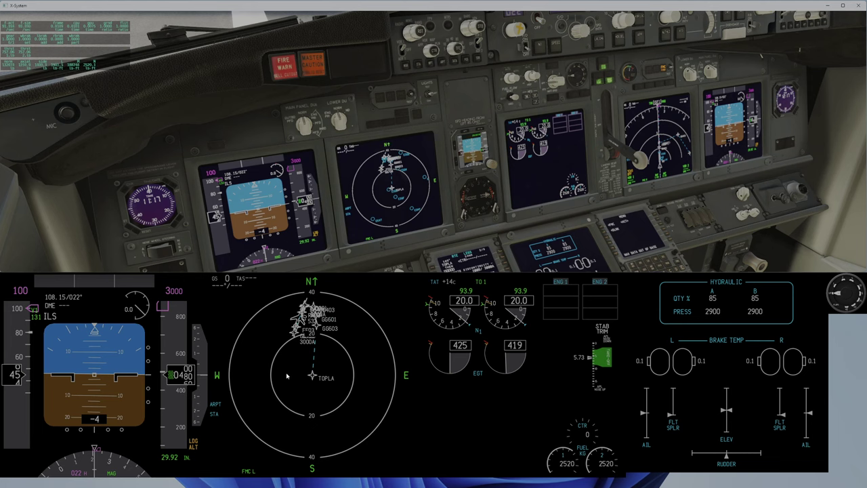
key(Down)
key(Up)
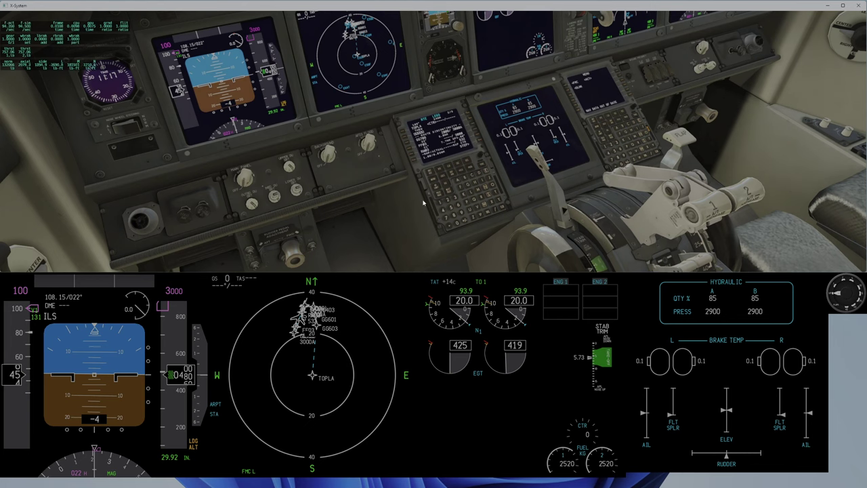
scroll(423, 202, up, 5)
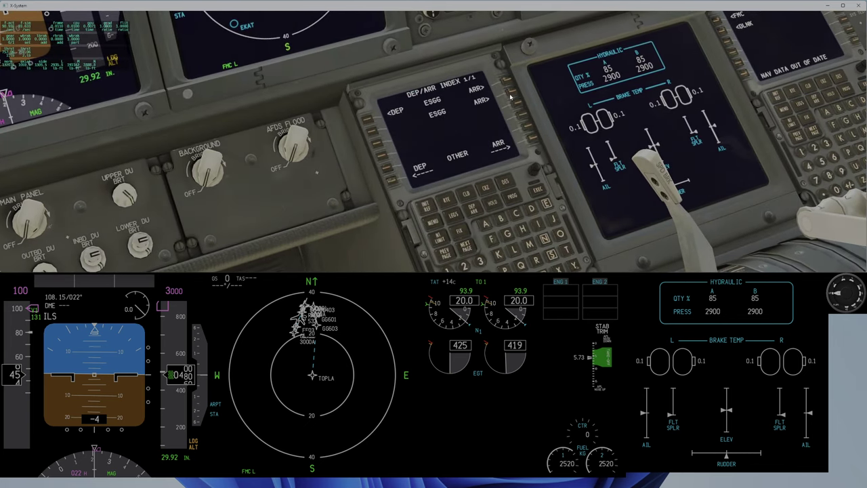
Step: Select ILS 03 with the RISM4L arrival and check the legs following TOPLA
click(512, 96)
click(504, 81)
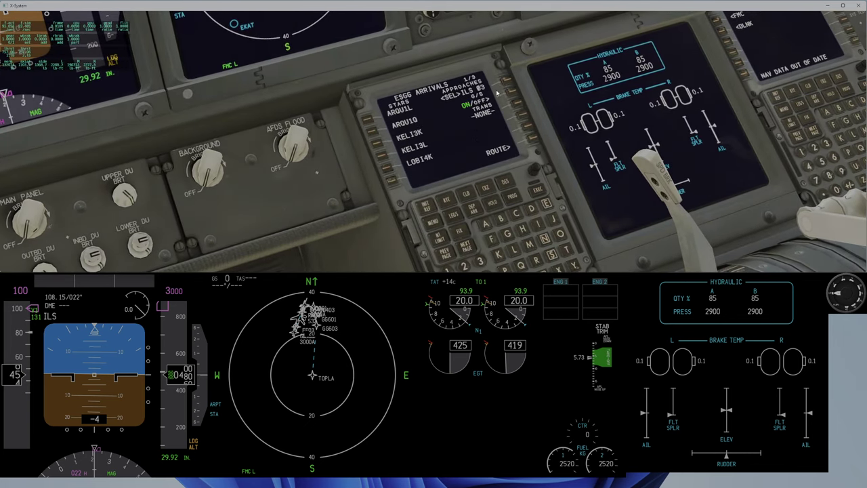
click(444, 254)
click(384, 157)
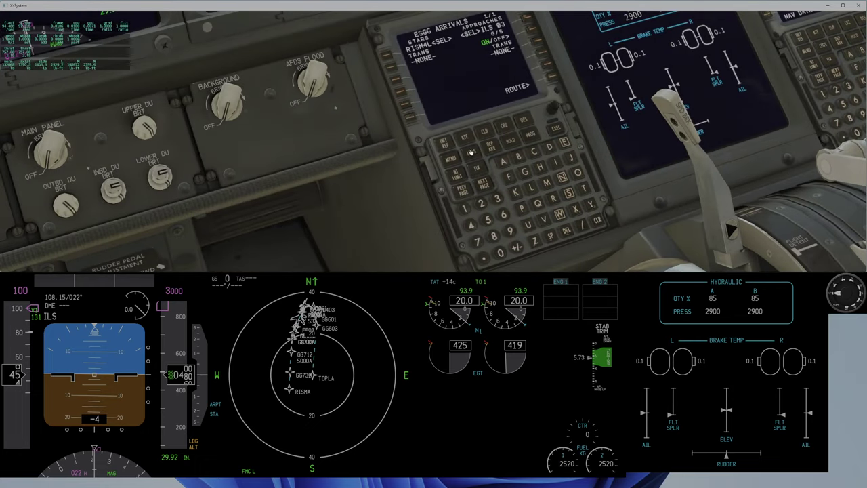
click(470, 152)
click(485, 184)
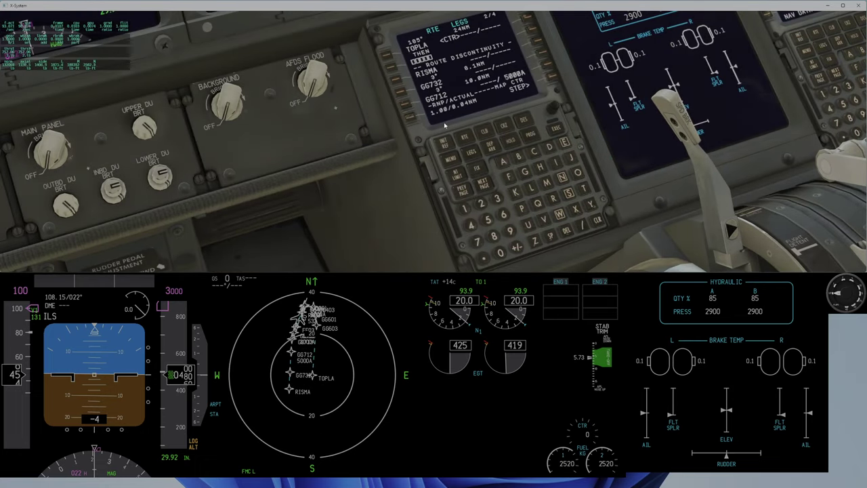
Step: Insert GG732 after TOPLA to remove the discontinuity, and set the ND to MAP
click(400, 93)
click(390, 69)
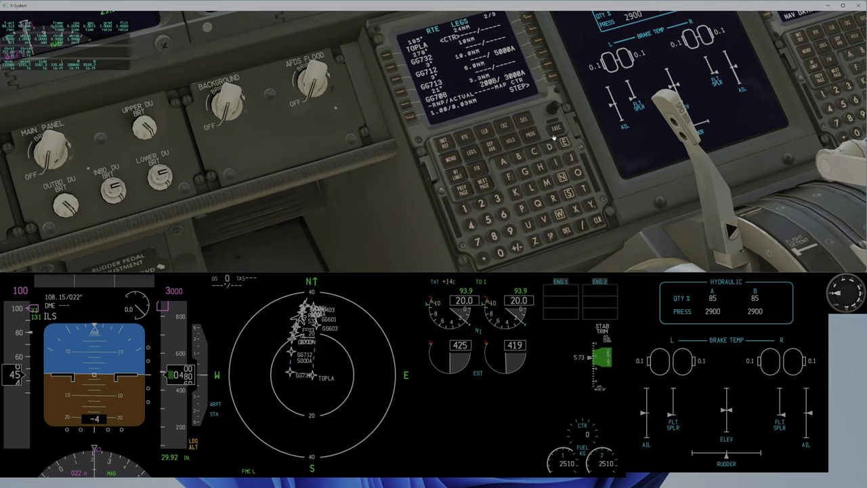
key(ctrl+KP_8)
click(489, 71)
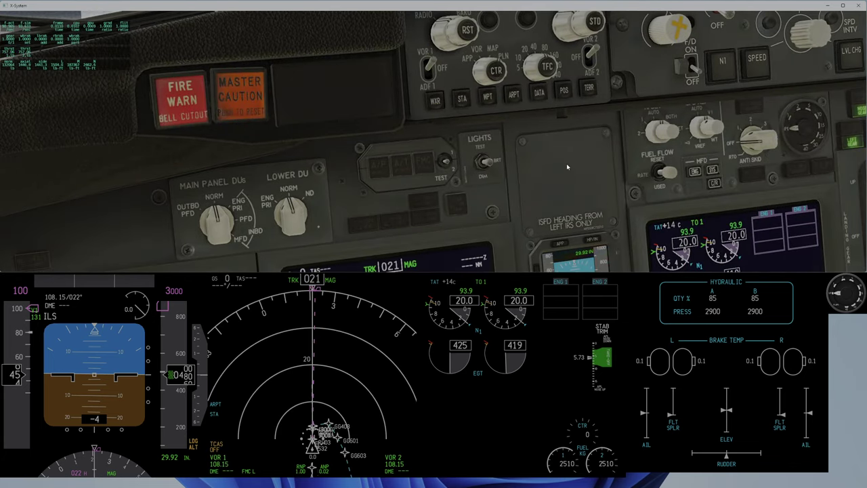
key(ctrl+KP_2)
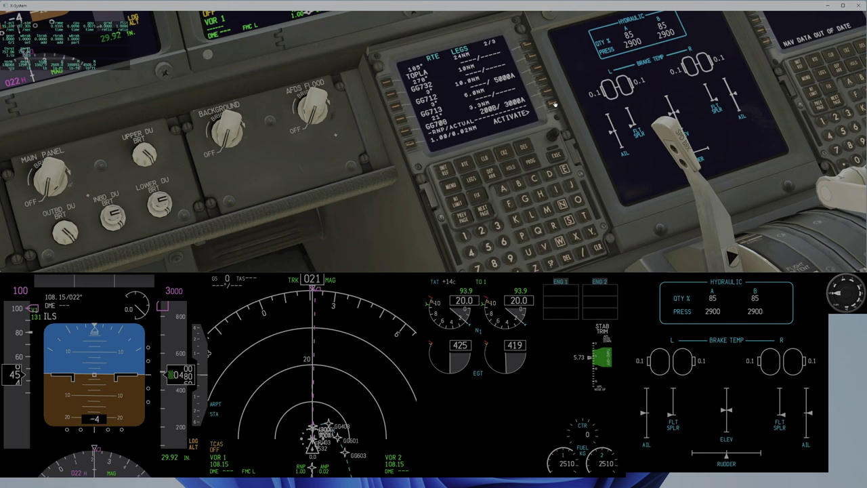
Step: Activate and execute the rebuilt route
click(550, 119)
click(557, 156)
key(ctrl+KP_2)
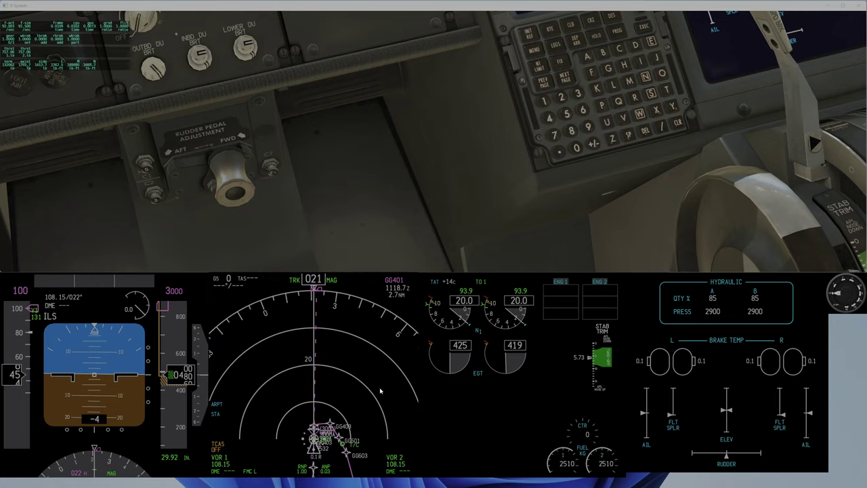
scroll(552, 193, down, 5)
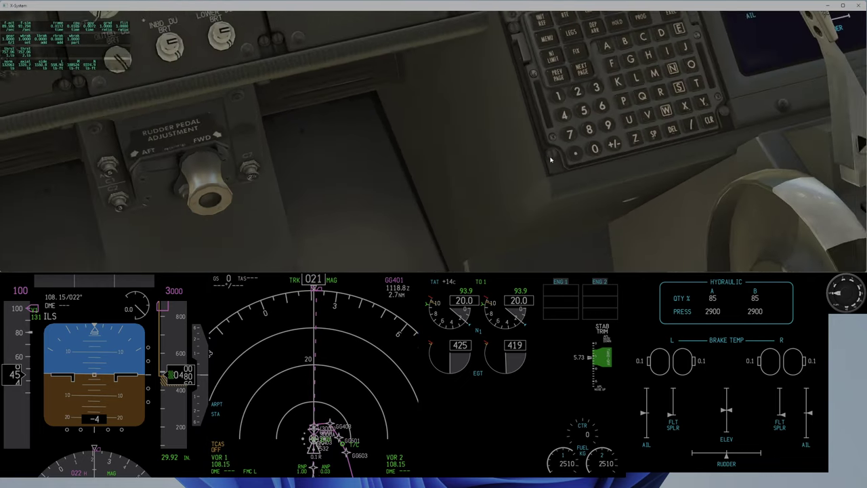
scroll(547, 147, down, 3)
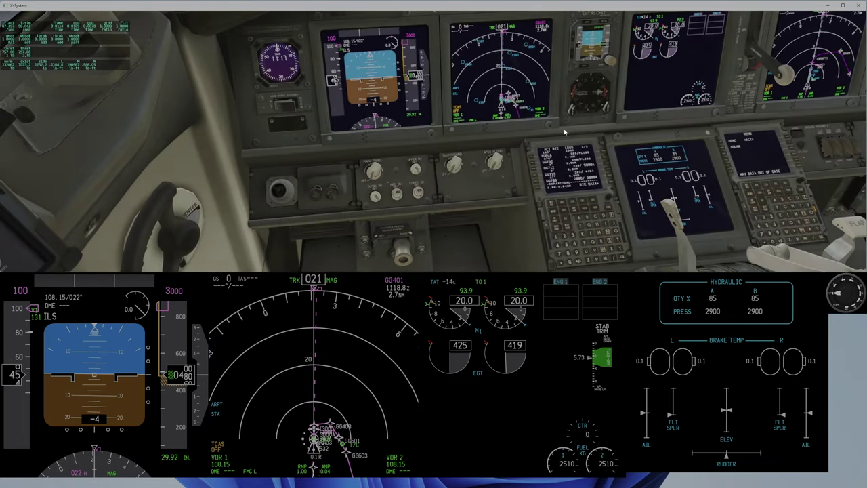